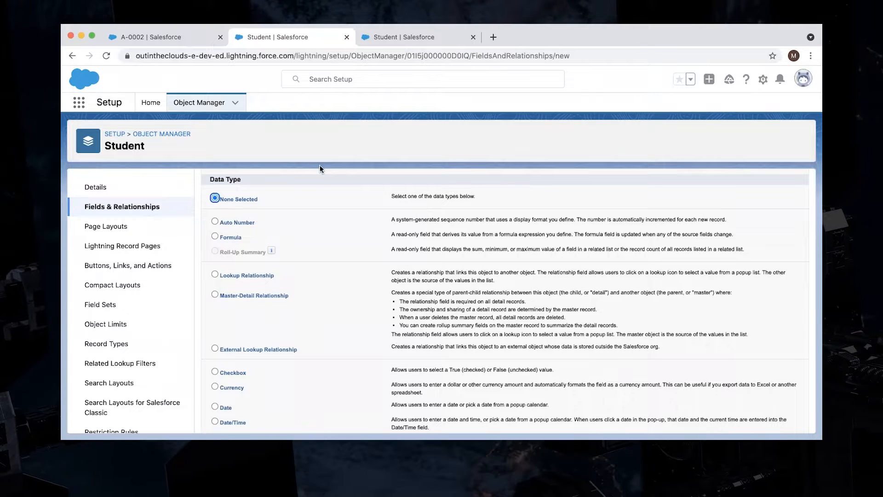
# - Return to the student record's details page and open Setup for the current app
pyautogui.click(405, 36)
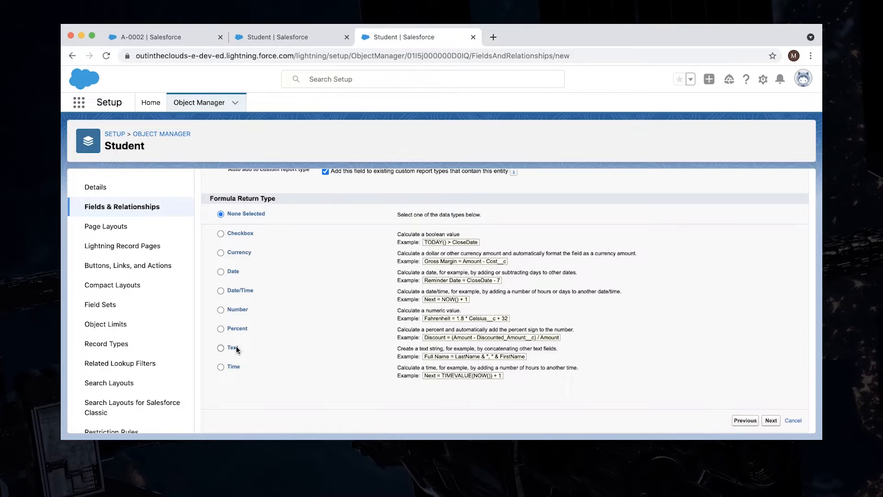
pyautogui.click(178, 38)
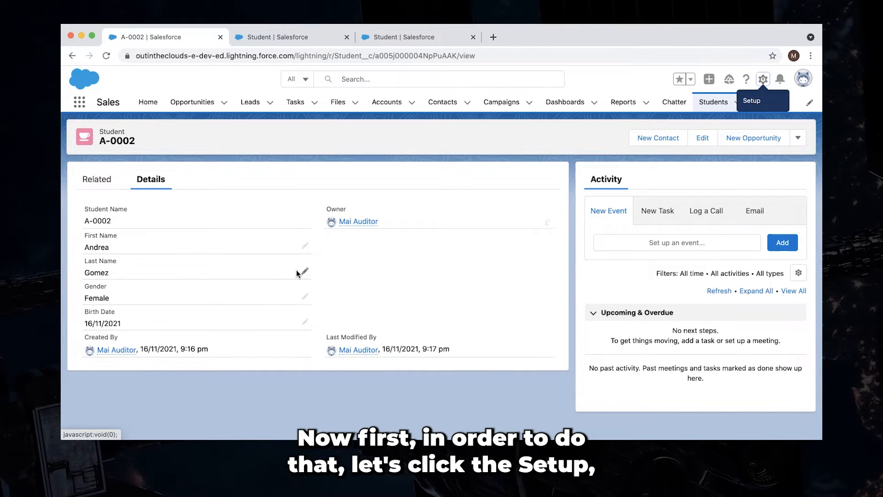
pyautogui.click(763, 81)
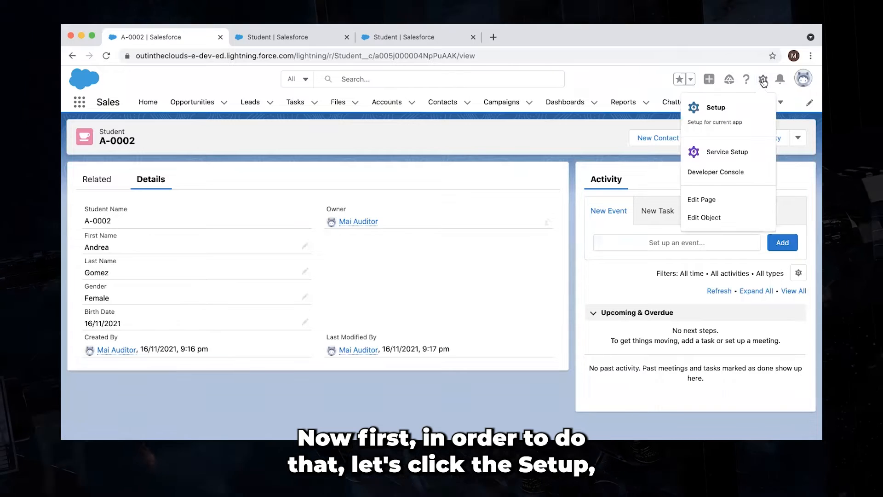
pyautogui.click(725, 114)
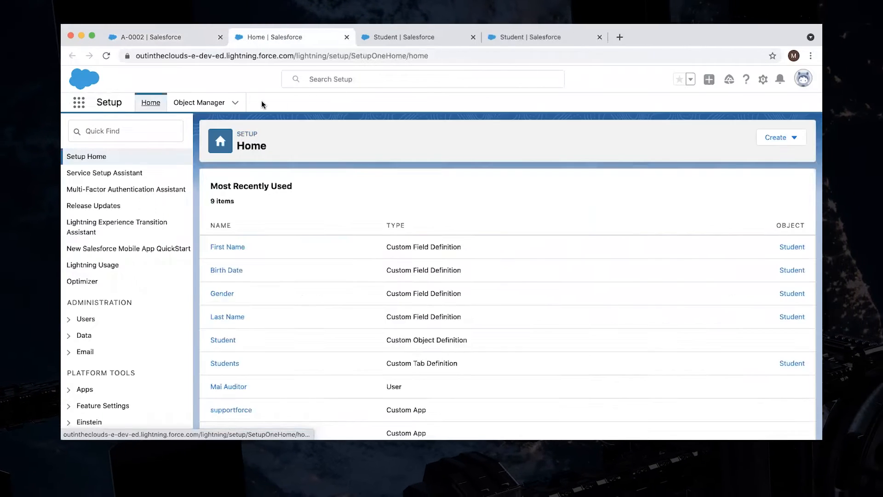
# - Open the Student custom object's definition from the Object Manager
pyautogui.click(200, 103)
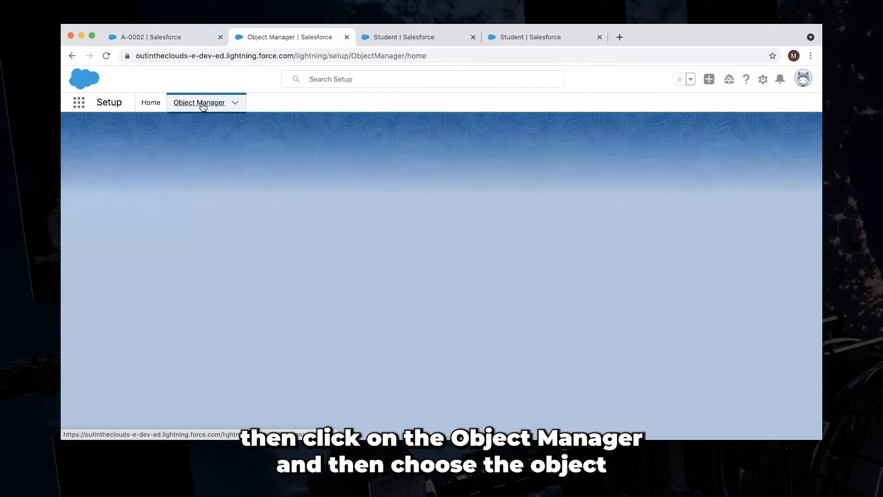
pyautogui.scroll(-15, 216, 244)
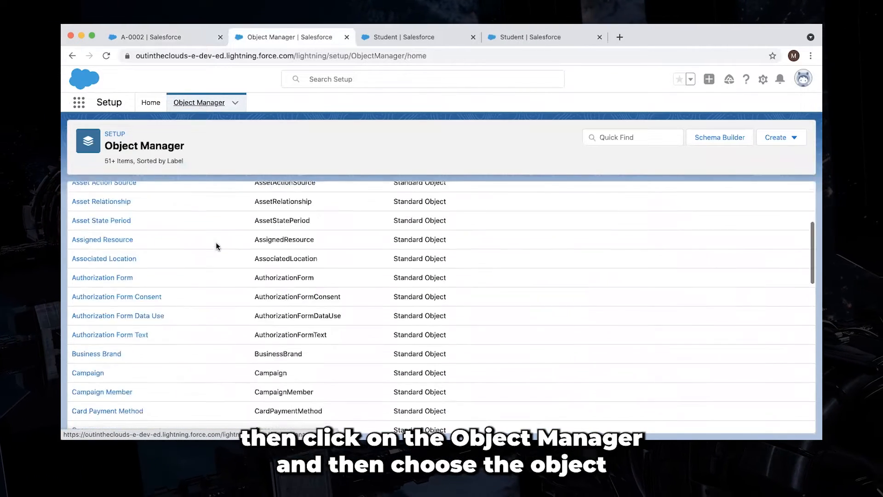
pyautogui.scroll(-20, 216, 246)
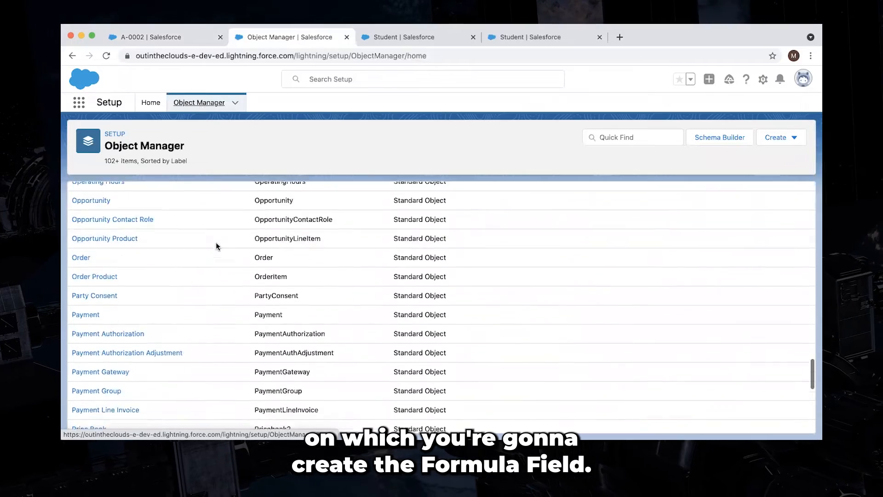
pyautogui.scroll(-20, 216, 245)
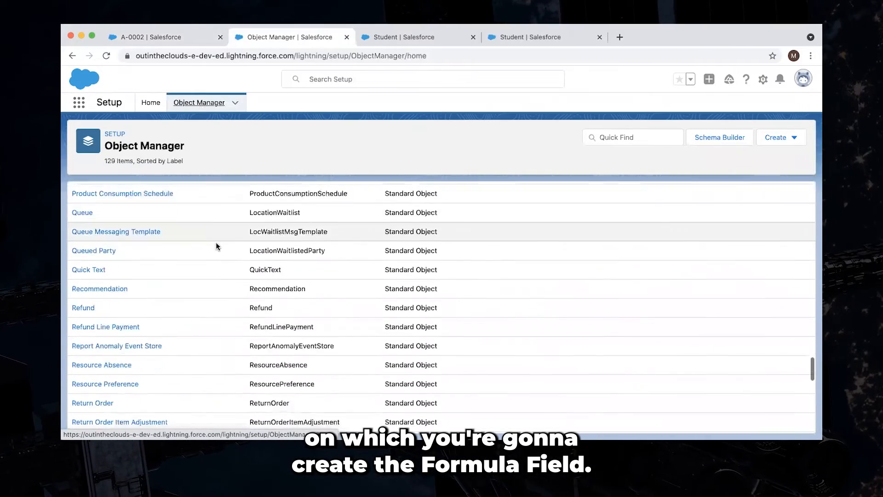
pyautogui.scroll(-5, 217, 246)
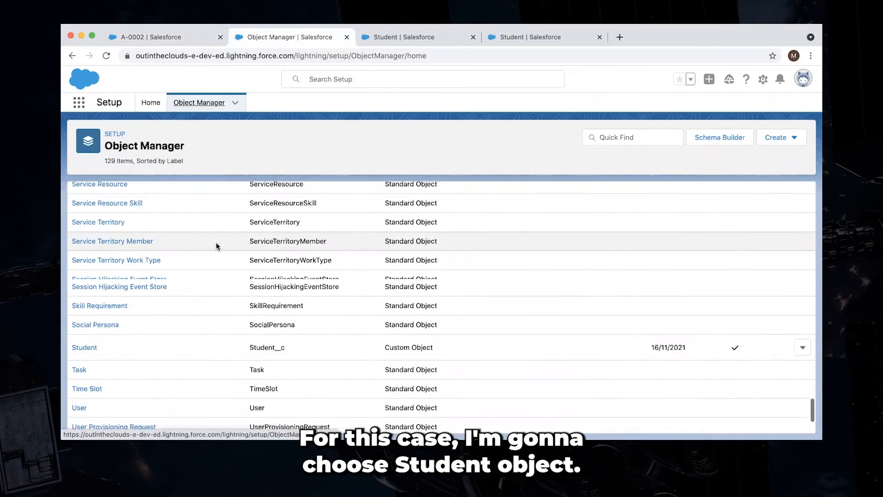
pyautogui.scroll(1, 216, 246)
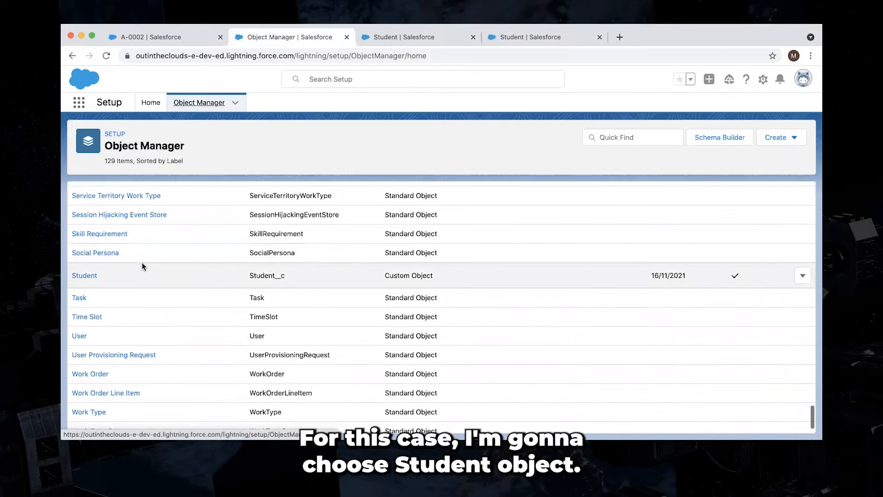
pyautogui.click(85, 276)
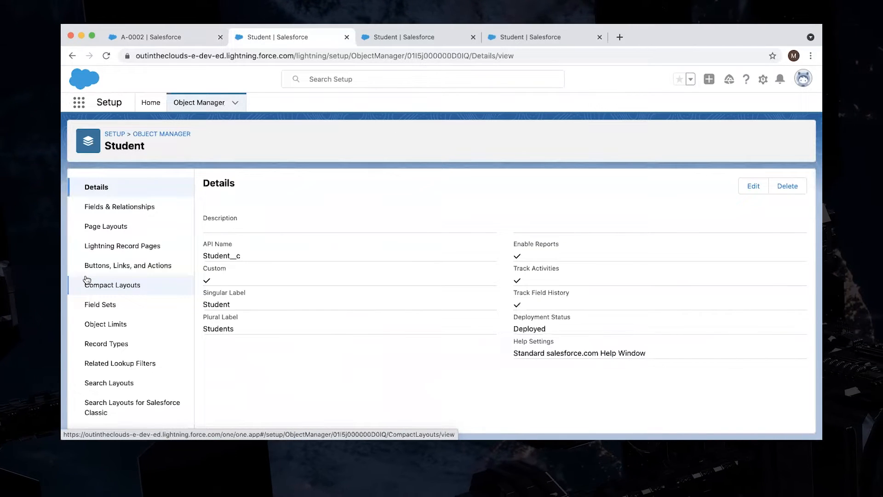
# - Start a new custom field on the Student object and choose Formula as its data type
pyautogui.click(129, 210)
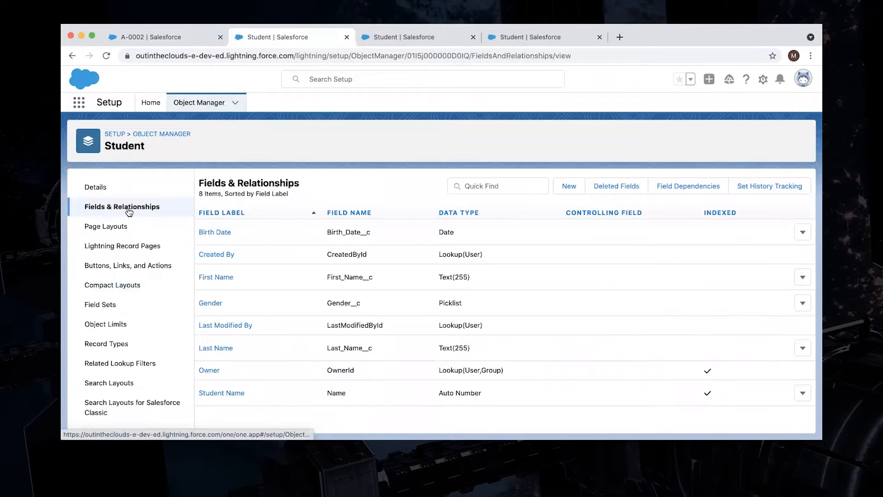
pyautogui.click(569, 187)
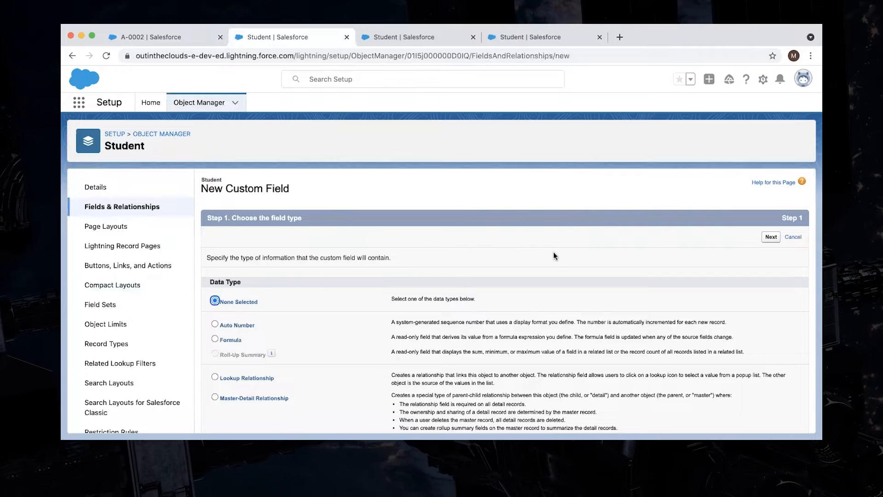
pyautogui.scroll(-2, 554, 252)
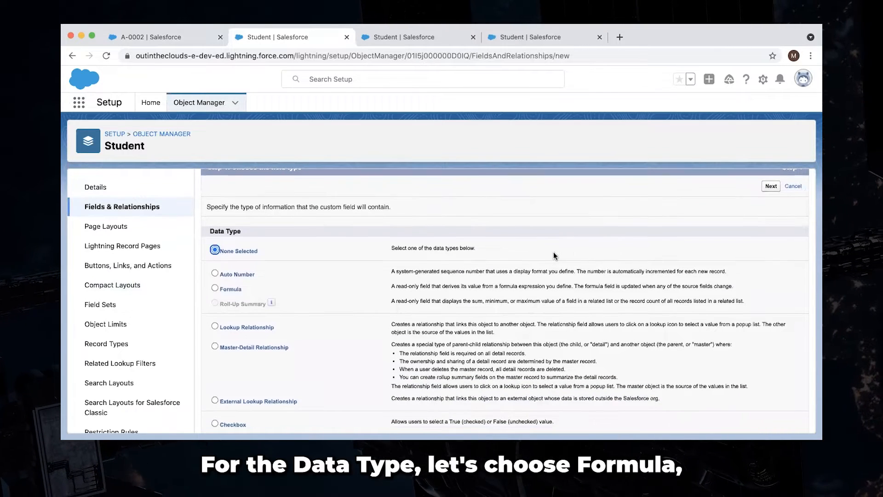
pyautogui.scroll(-2, 553, 252)
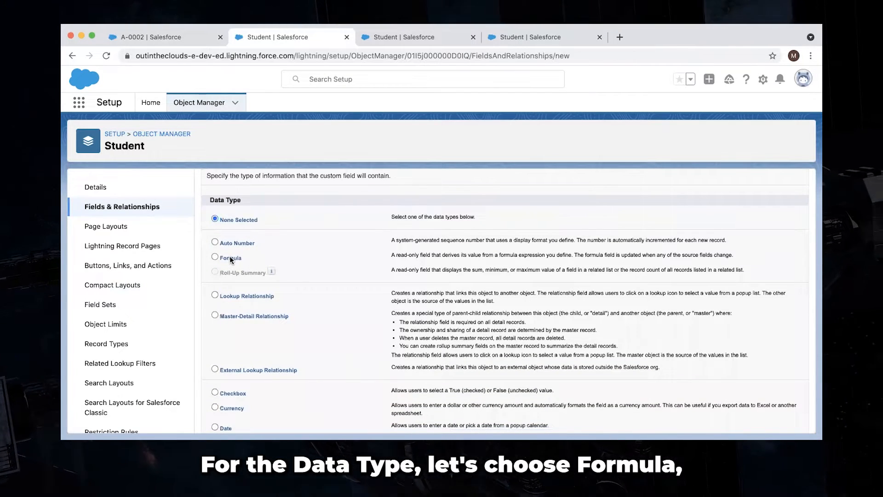
pyautogui.click(231, 260)
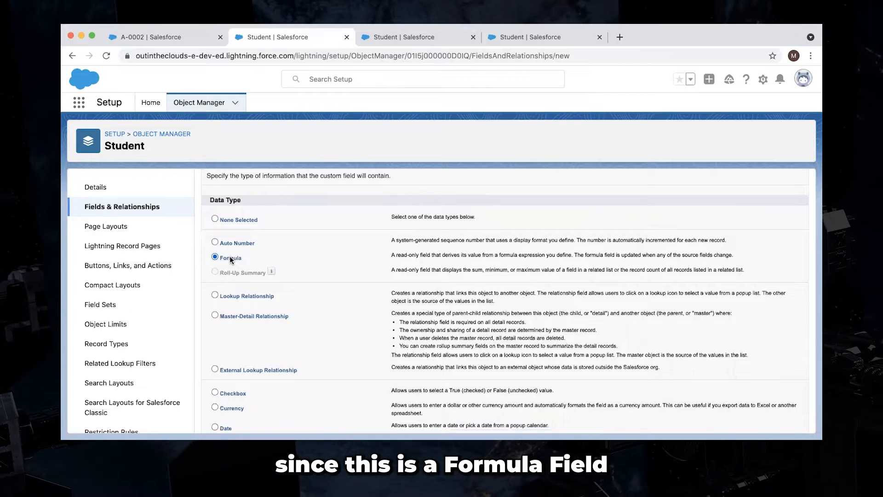
pyautogui.scroll(-6, 231, 260)
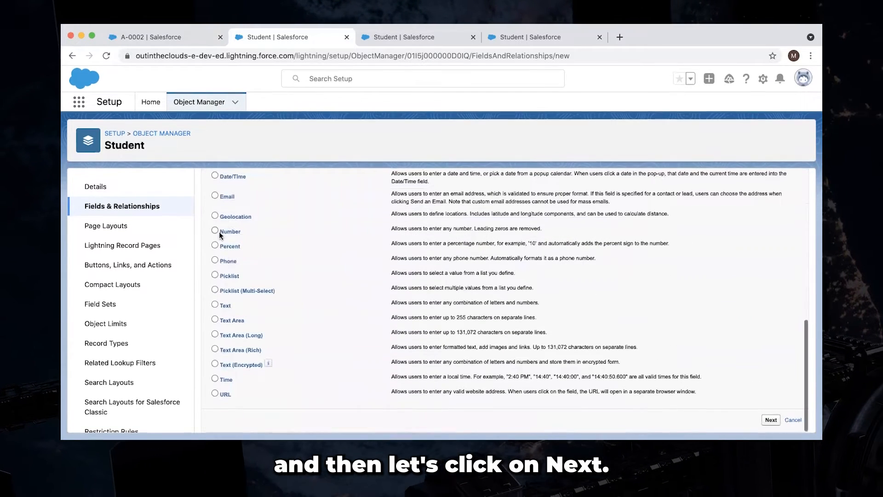
pyautogui.click(772, 421)
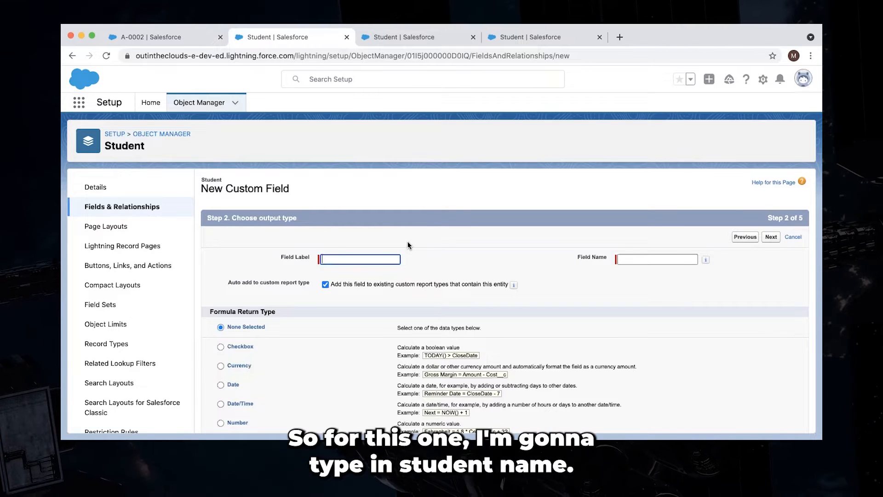
# - Label the formula field Student Name, with Student_Name as its field name, and set its return type to Text
pyautogui.click(369, 257)
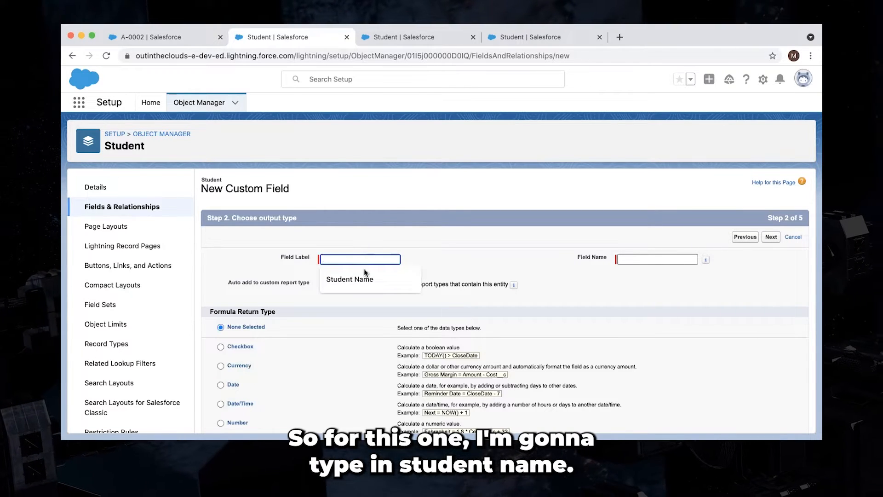
pyautogui.press('Tab')
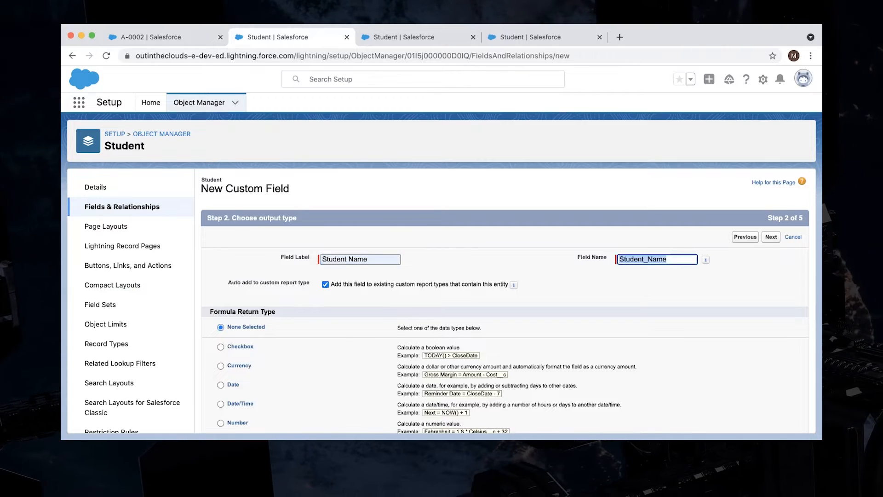
pyautogui.scroll(-4, 505, 299)
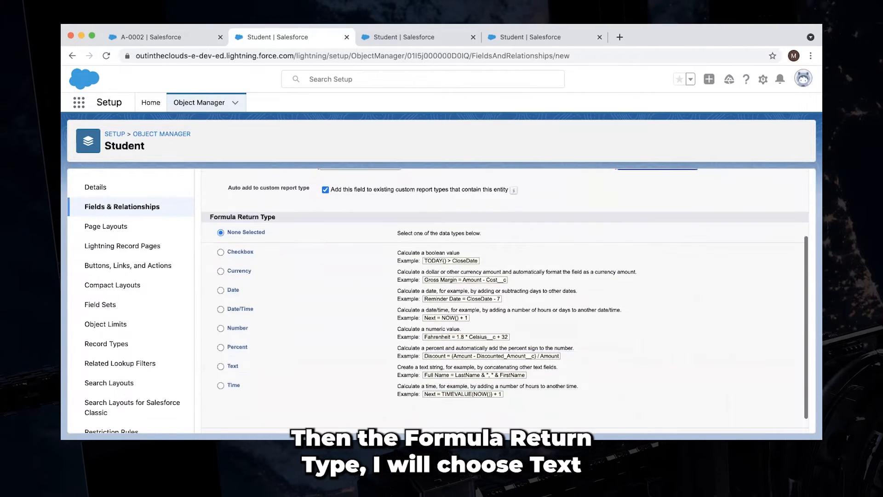
pyautogui.scroll(-1, 505, 299)
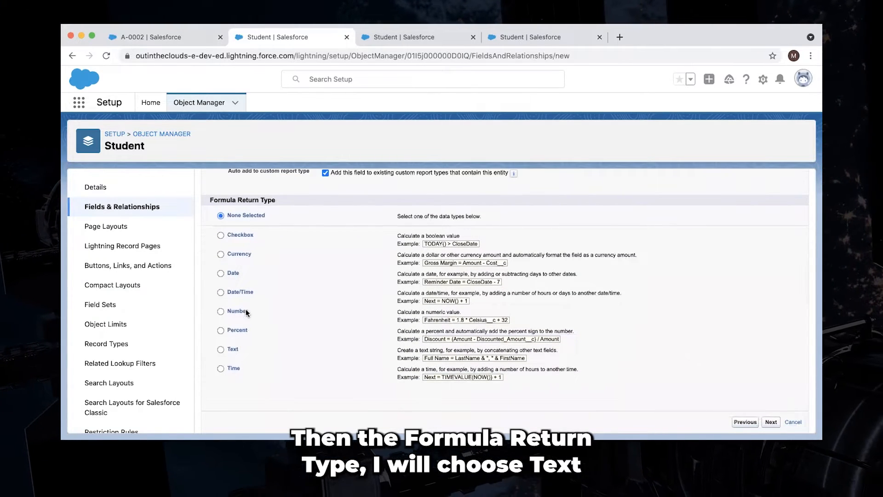
pyautogui.click(221, 350)
pyautogui.scroll(-1, 221, 349)
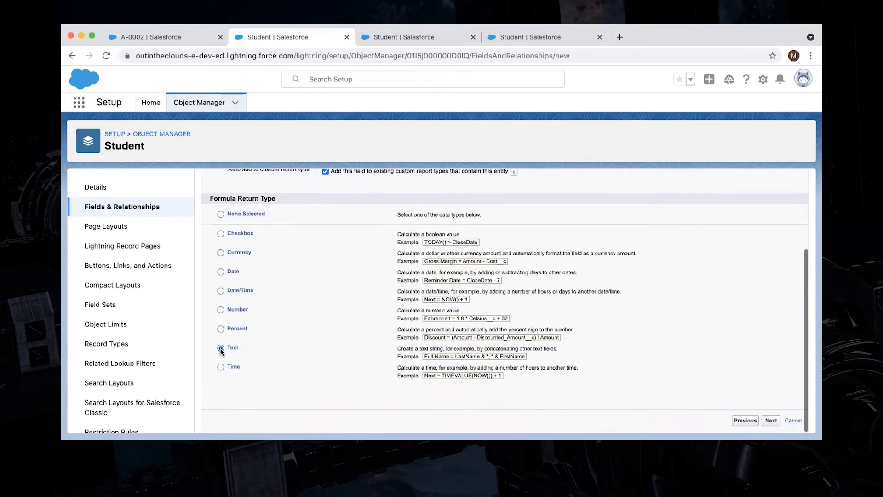
pyautogui.click(772, 421)
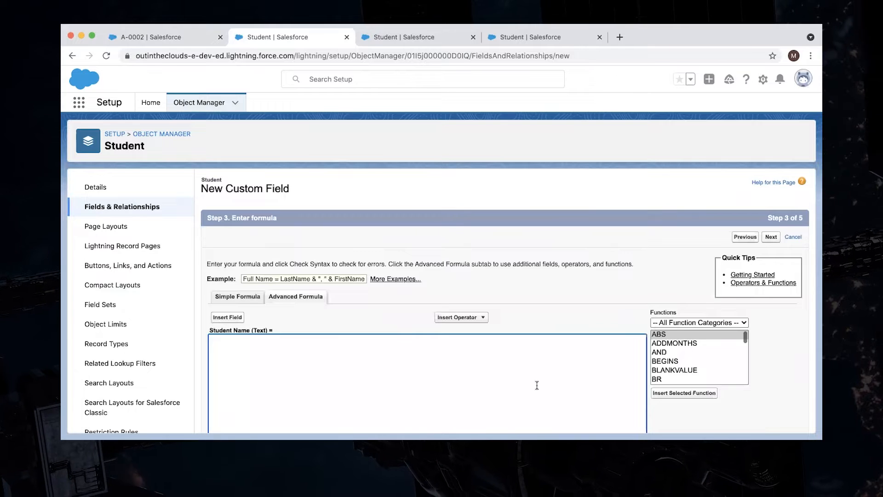
# - Insert the Student object's First Name field (First_Name__c) into the empty advanced formula
pyautogui.scroll(-3, 537, 385)
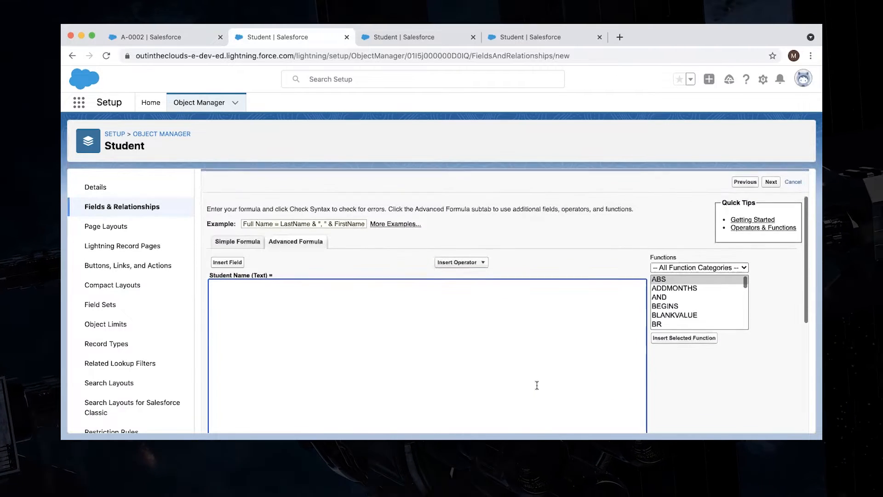
pyautogui.scroll(1, 536, 385)
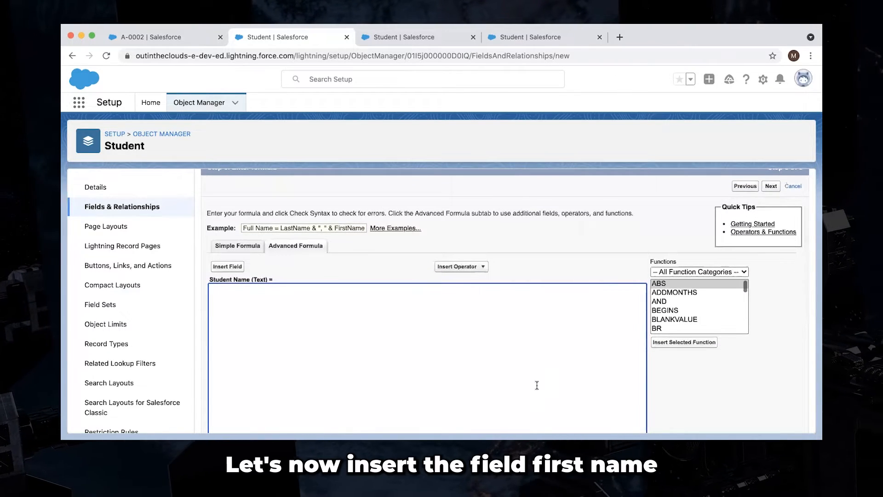
pyautogui.scroll(1, 537, 385)
pyautogui.click(227, 289)
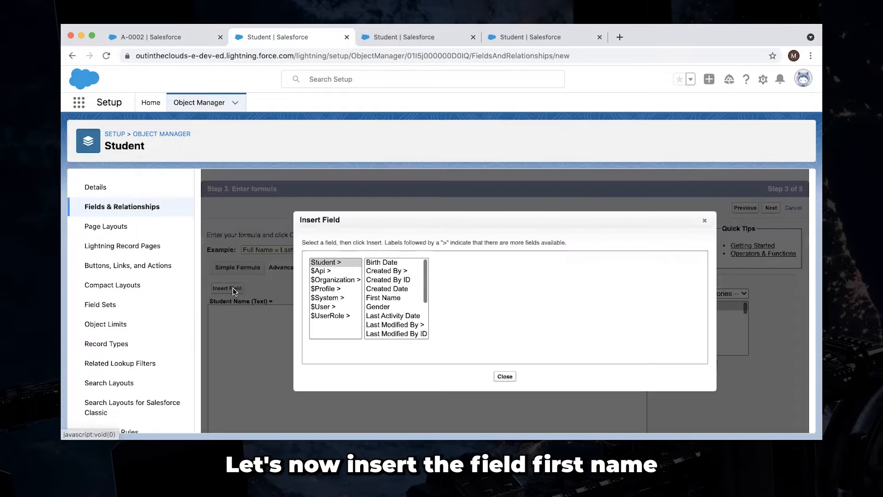
pyautogui.click(388, 300)
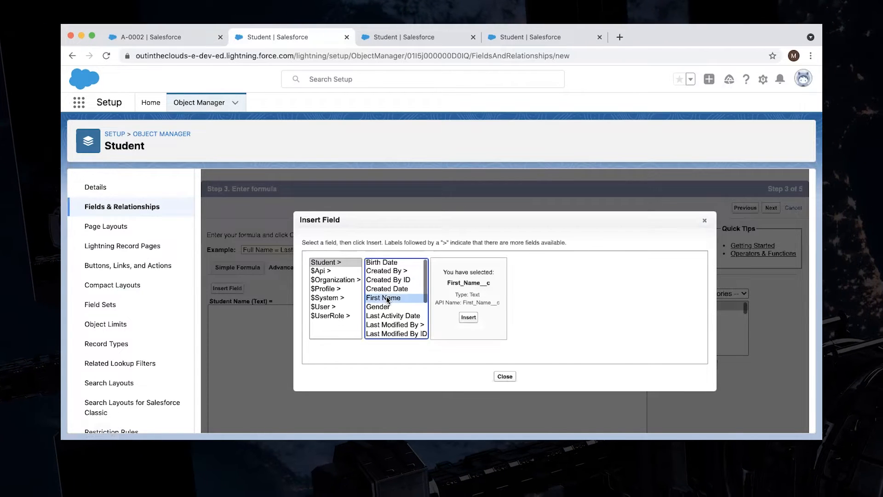
pyautogui.click(465, 317)
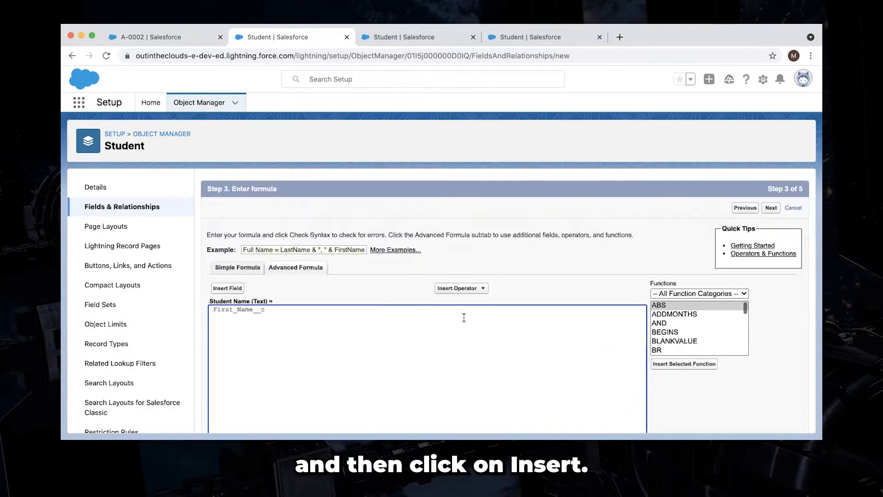
# - Append an ampersand and the Last Name field so the formula reads First_Name__c & Last_Name__c
pyautogui.scroll(-1, 463, 318)
pyautogui.scroll(1, 464, 318)
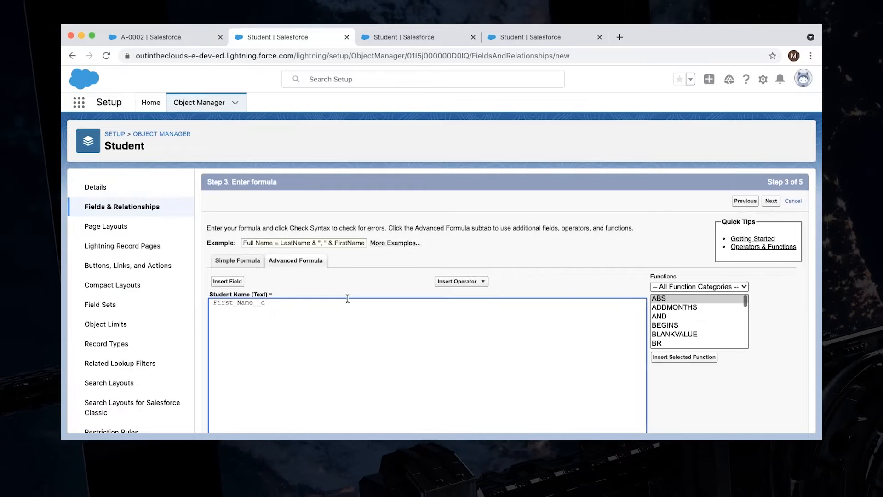
pyautogui.write('&')
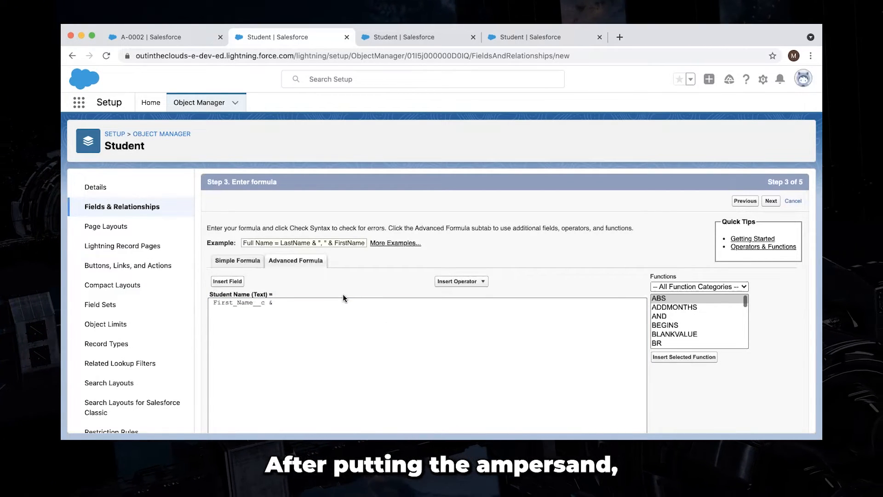
pyautogui.click(228, 281)
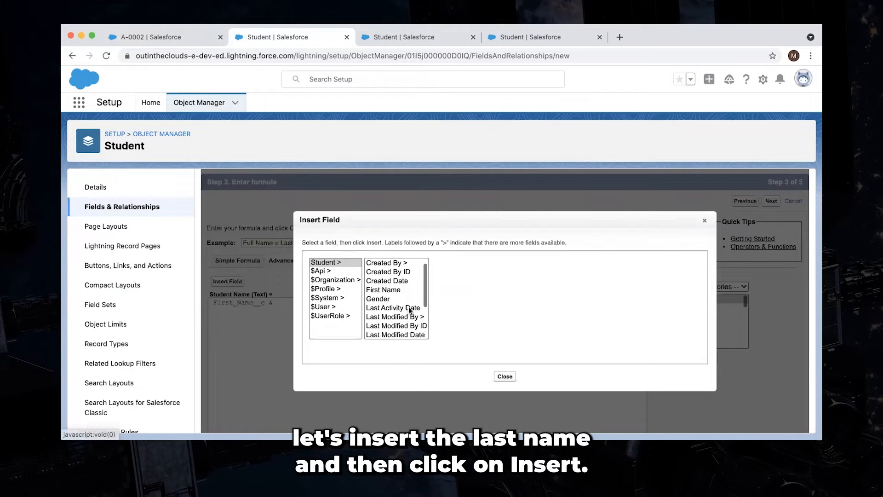
pyautogui.scroll(-2, 409, 306)
pyautogui.click(416, 317)
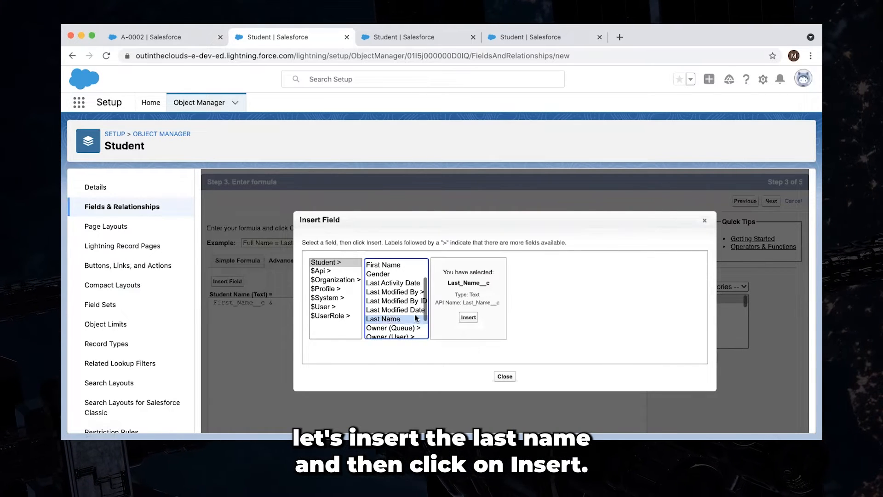
pyautogui.click(468, 317)
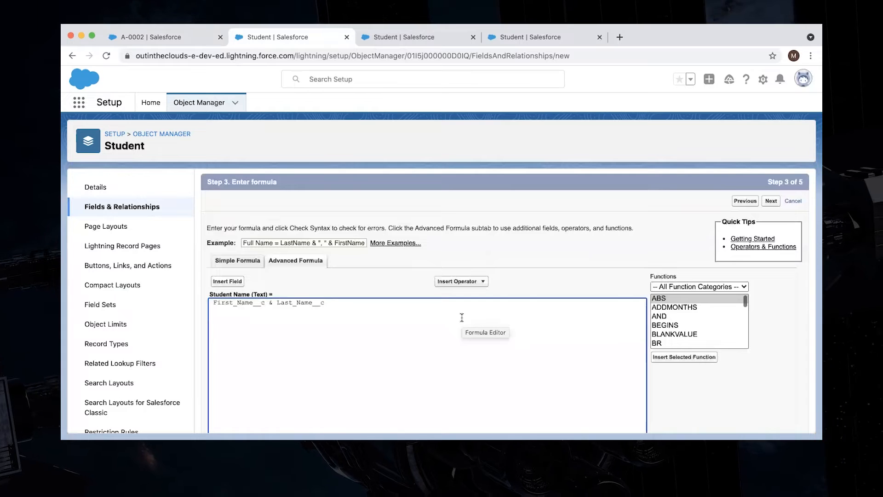
pyautogui.scroll(-1, 462, 318)
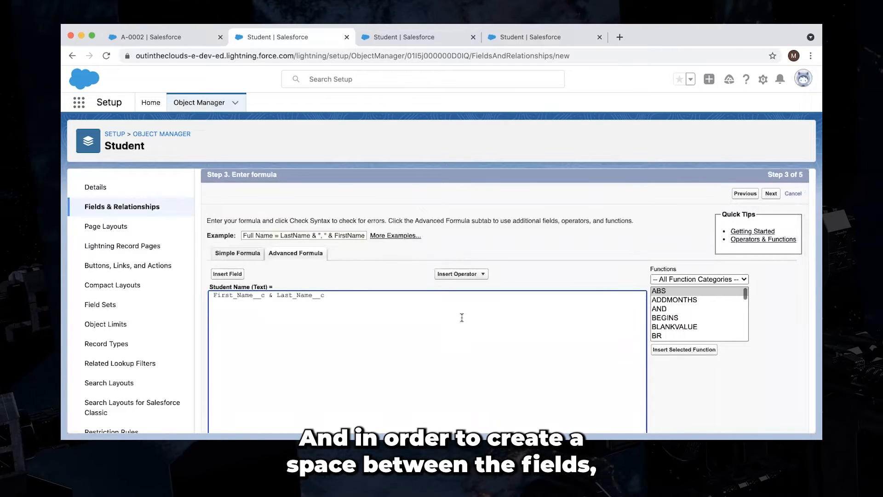
# - Insert a quoted space and another ampersand so the formula reads First_Name__c & " " & Last_Name__c, and check its syntax
pyautogui.scroll(1, 462, 317)
pyautogui.scroll(-2, 462, 317)
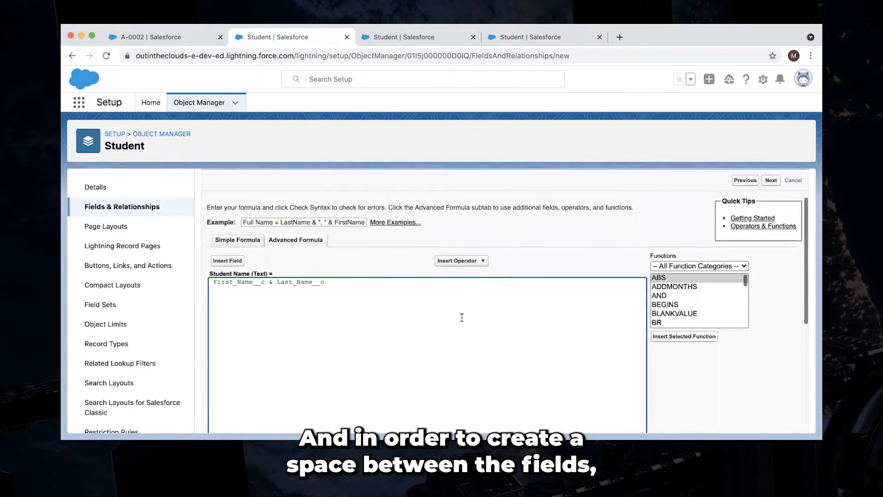
pyautogui.scroll(1, 462, 317)
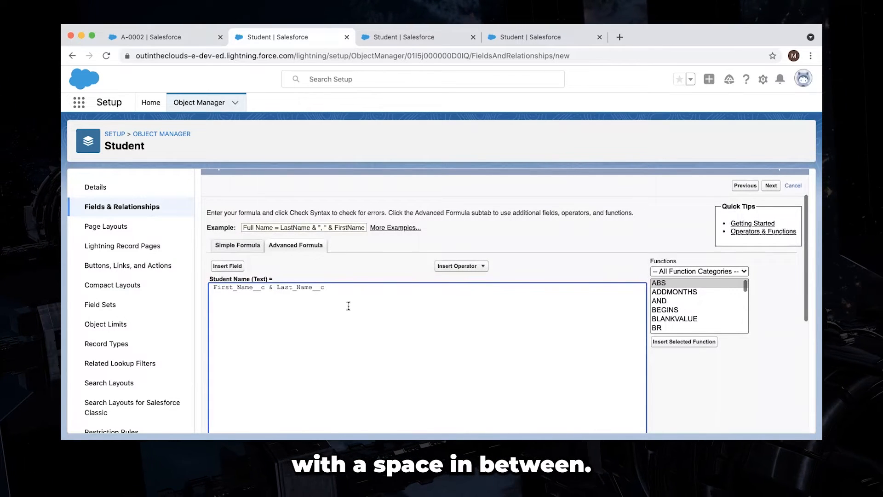
pyautogui.click(275, 288)
pyautogui.write('"')
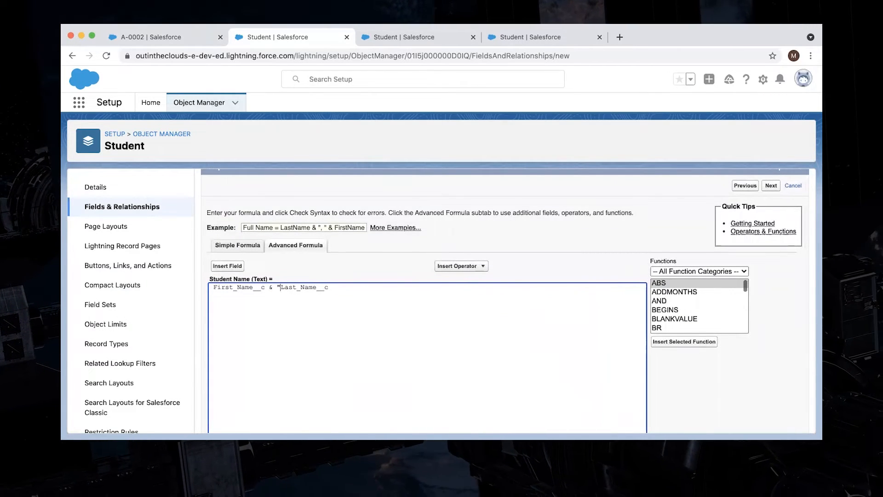
pyautogui.write(' "')
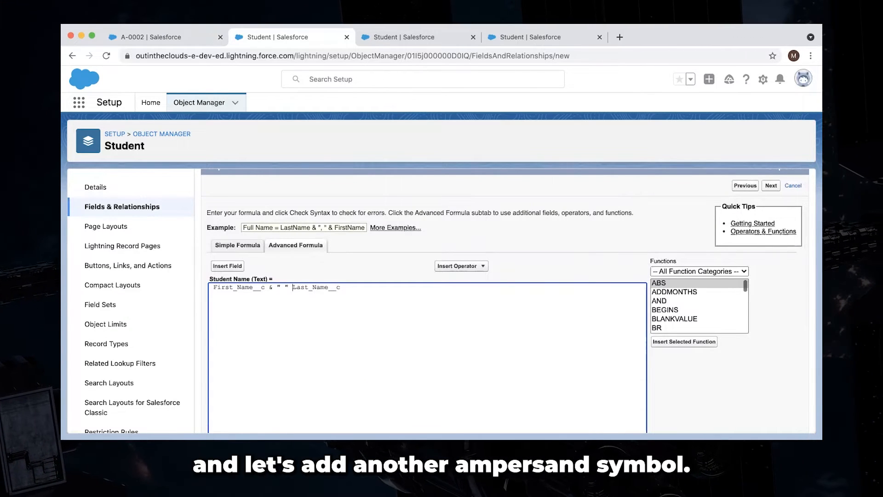
pyautogui.write(' &')
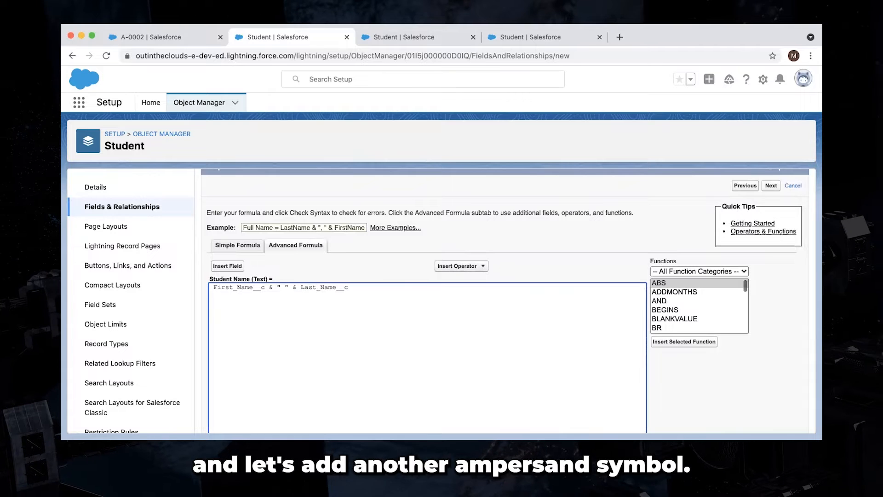
pyautogui.scroll(-5, 505, 299)
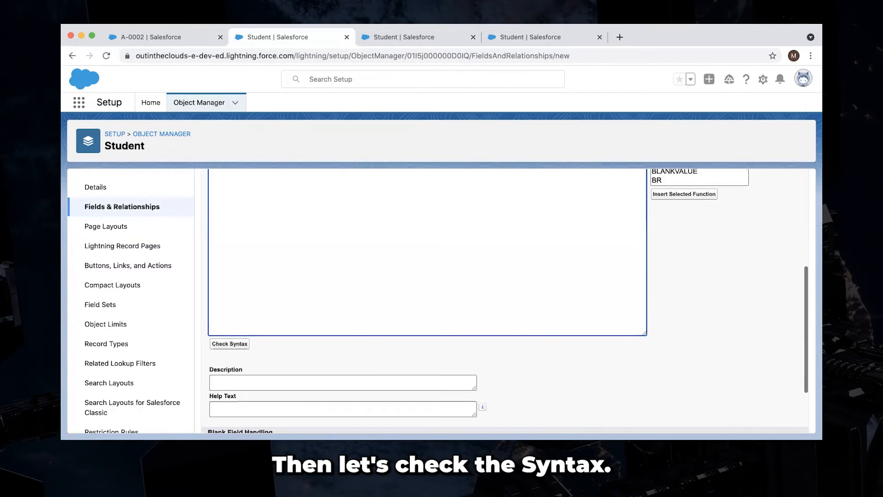
pyautogui.click(230, 345)
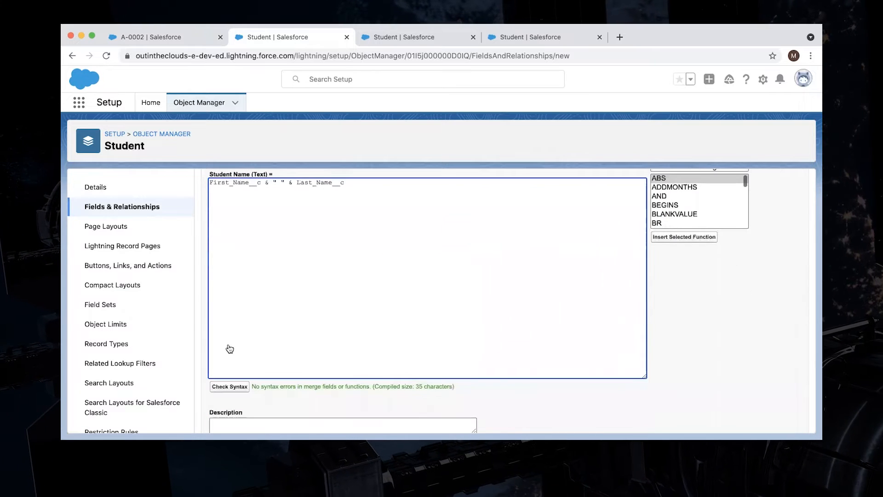
# - Enter "This shows the student name" as the field's description, leave the help text empty, and continue to field-level security
pyautogui.scroll(-2, 230, 348)
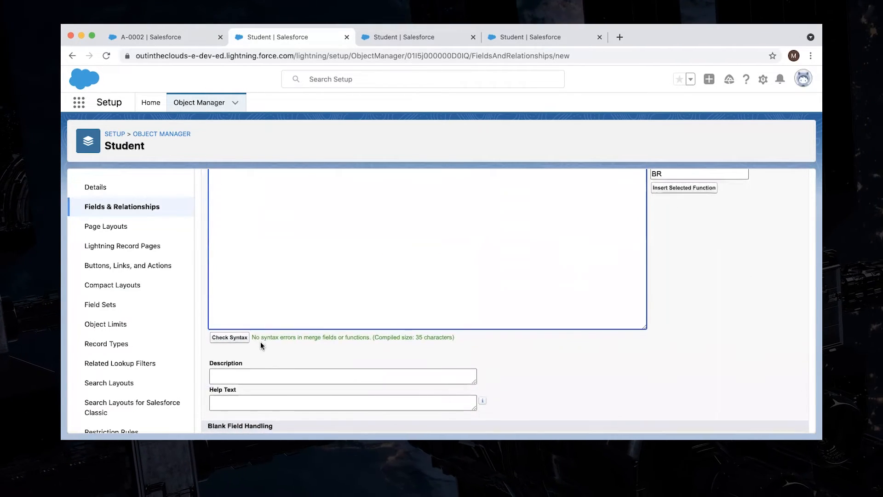
pyautogui.scroll(-1, 260, 341)
pyautogui.click(247, 359)
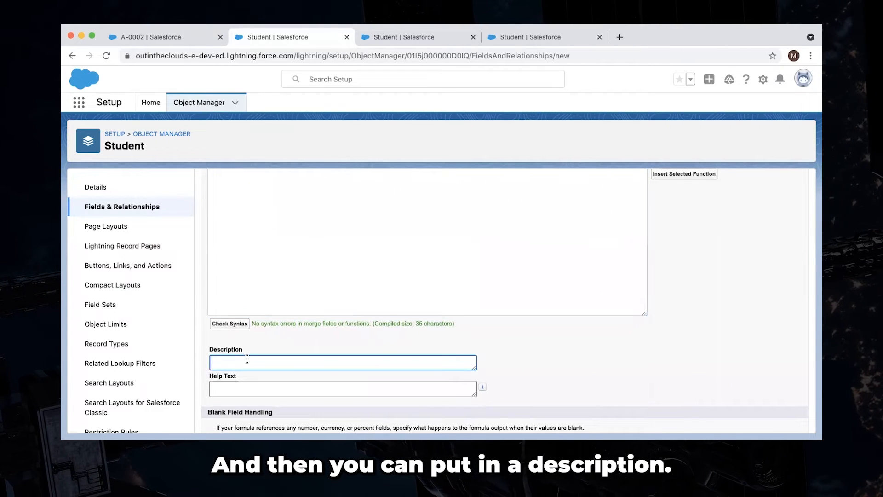
pyautogui.write('This shows the stud')
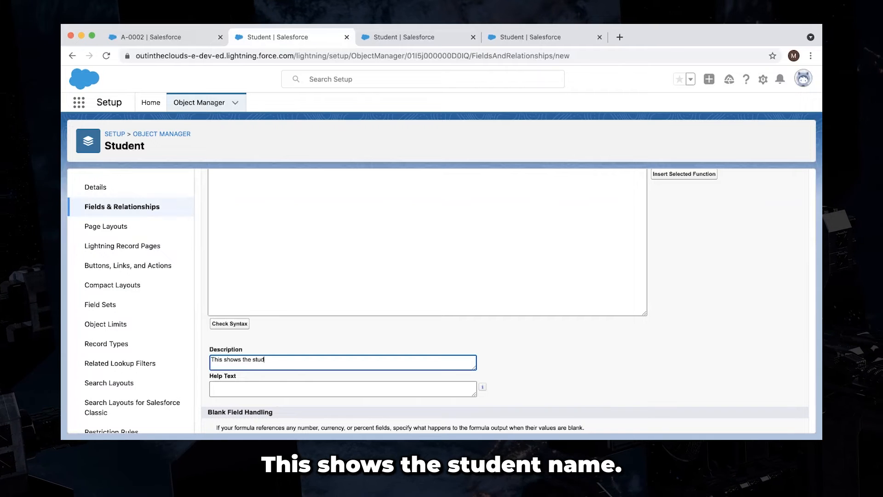
pyautogui.write('ent name')
pyautogui.press('Tab')
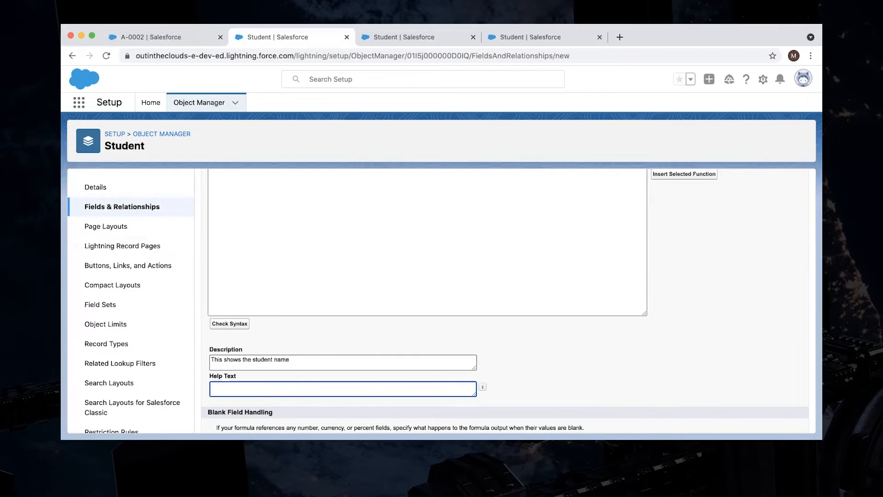
pyautogui.scroll(-1, 427, 299)
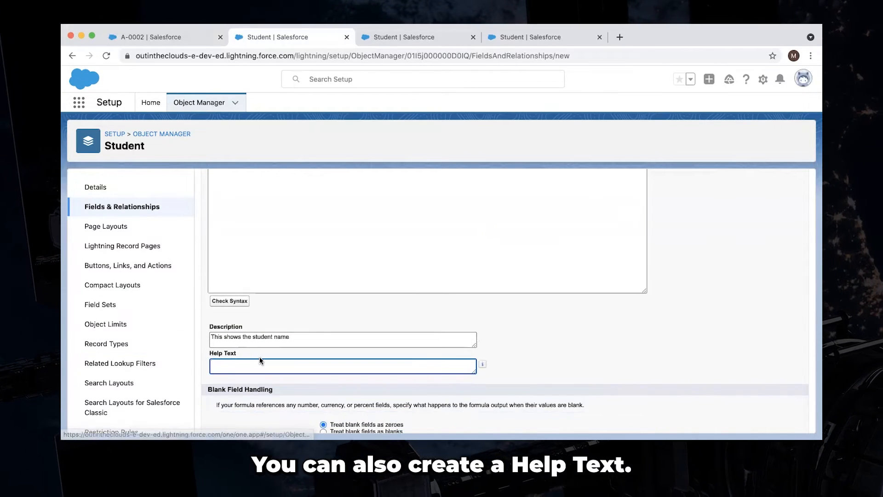
pyautogui.scroll(-2, 260, 361)
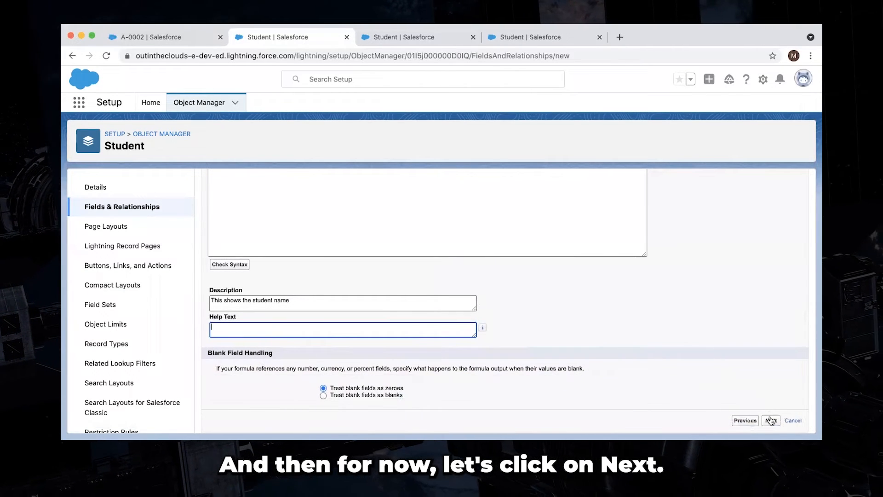
pyautogui.click(771, 420)
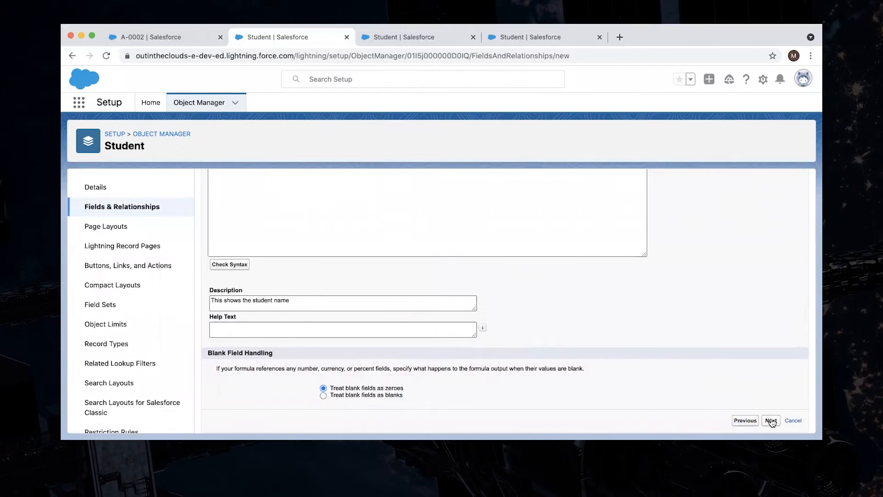
# - Accept the default profile visibility, keep the field on the Student Layout, and save the new custom field
pyautogui.scroll(-2, 661, 389)
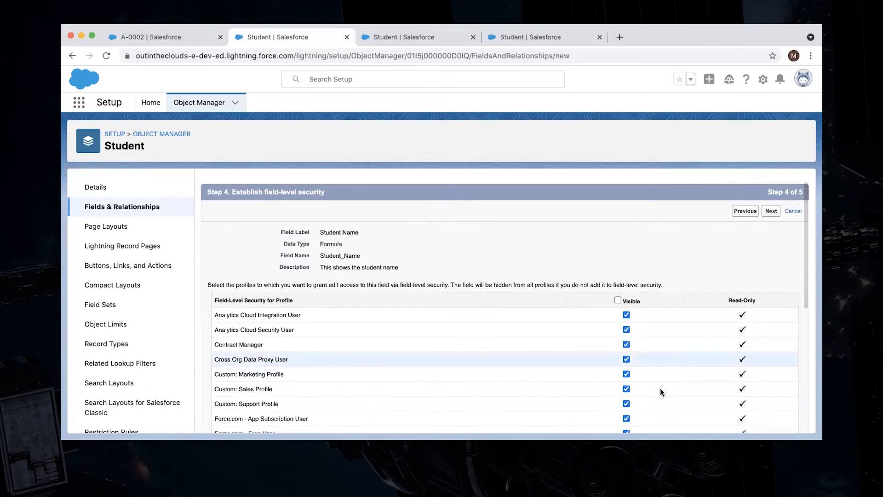
pyautogui.scroll(-2, 661, 388)
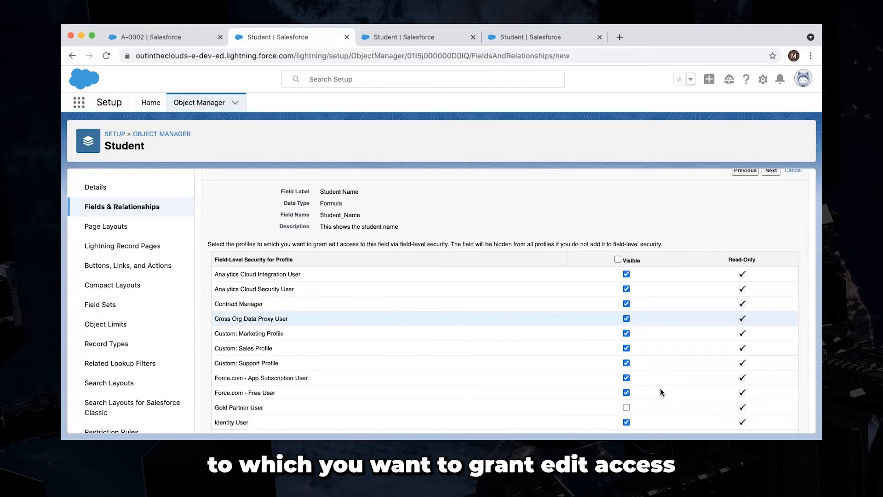
pyautogui.scroll(1, 660, 389)
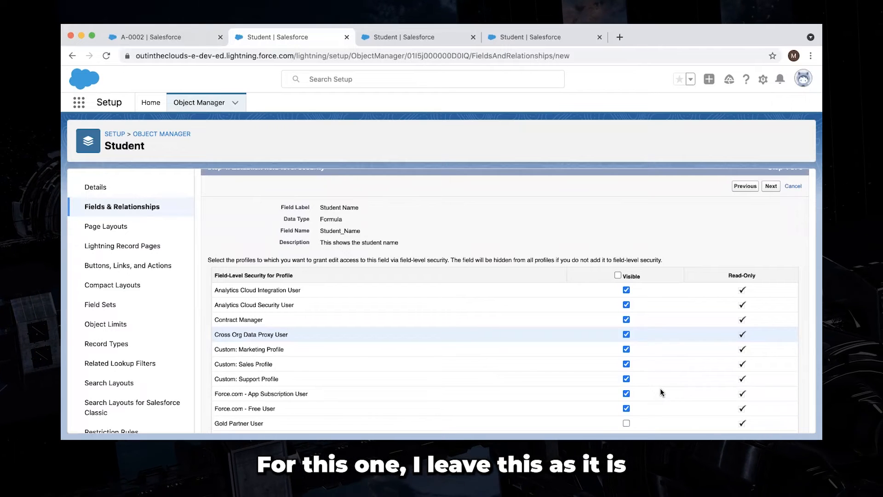
pyautogui.scroll(-2, 660, 389)
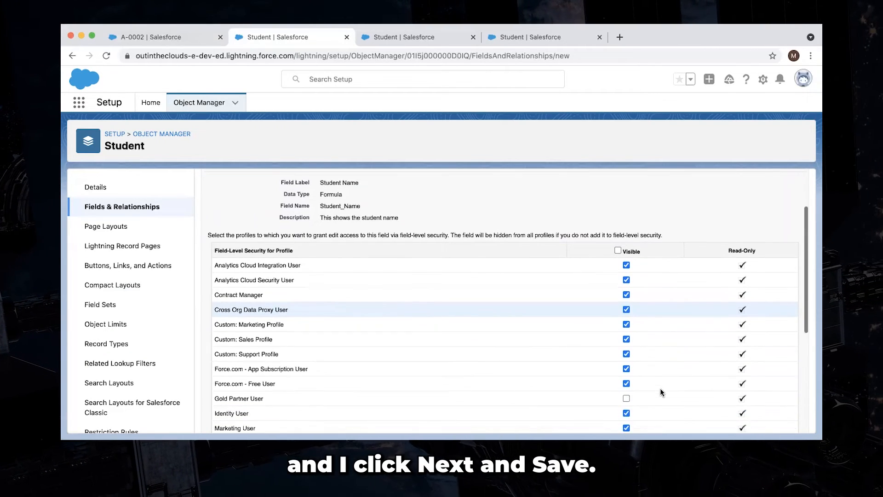
pyautogui.scroll(-5, 661, 391)
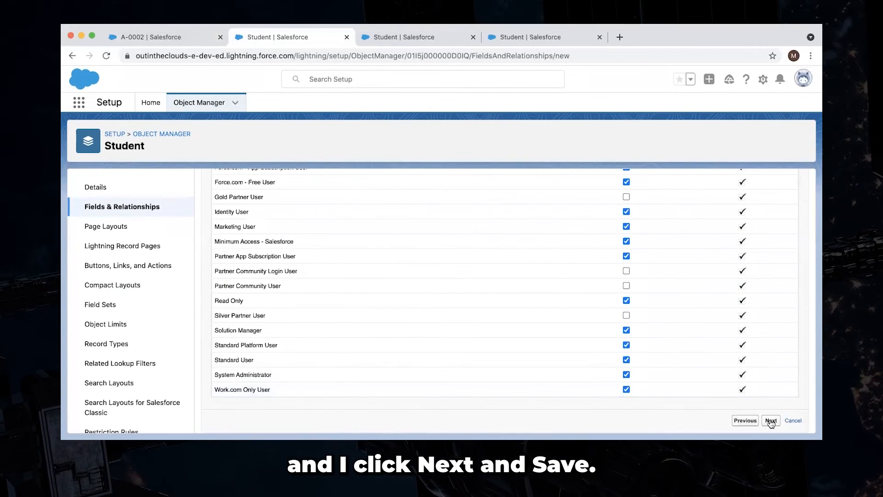
pyautogui.click(770, 421)
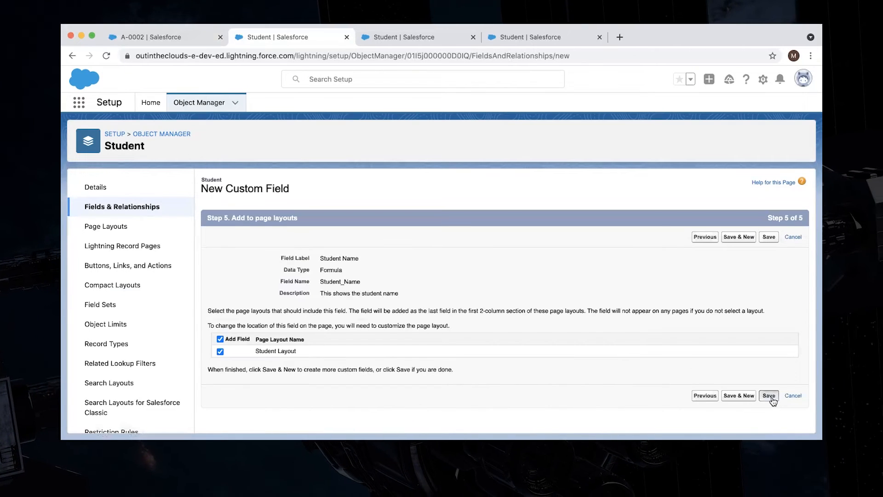
pyautogui.click(769, 395)
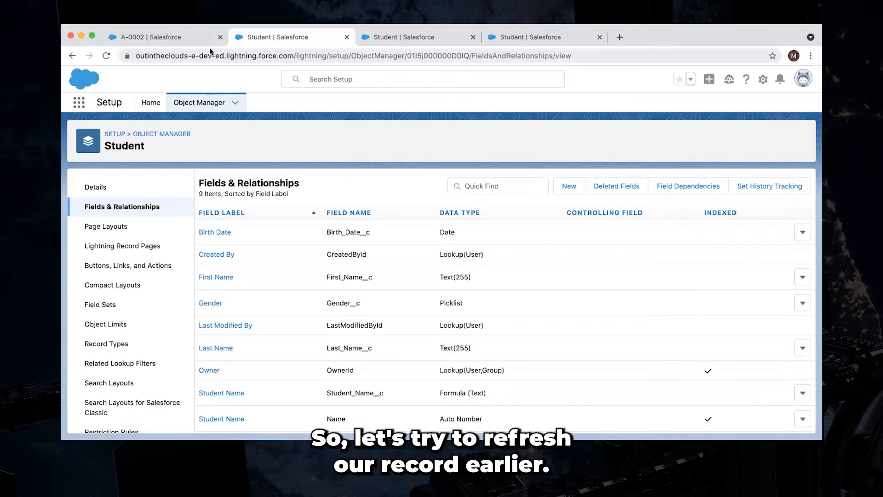
# - Return to the student record opened in the Sales app and reload its page
pyautogui.click(182, 40)
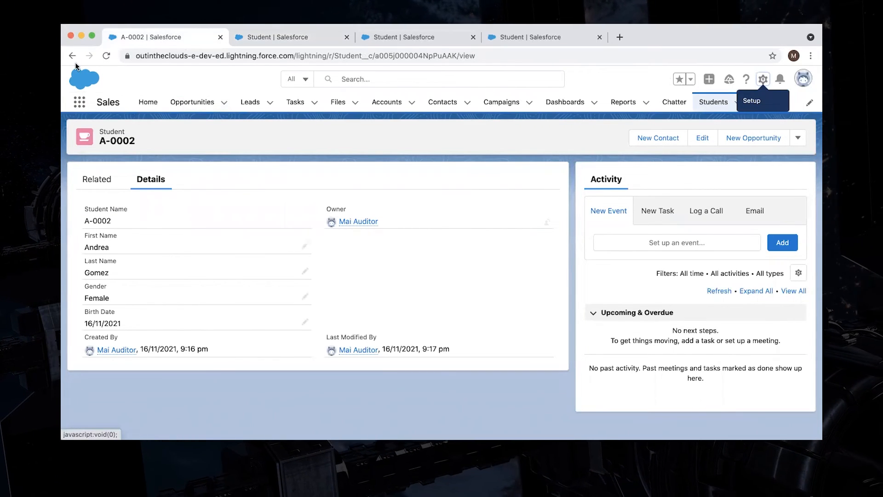
pyautogui.click(104, 56)
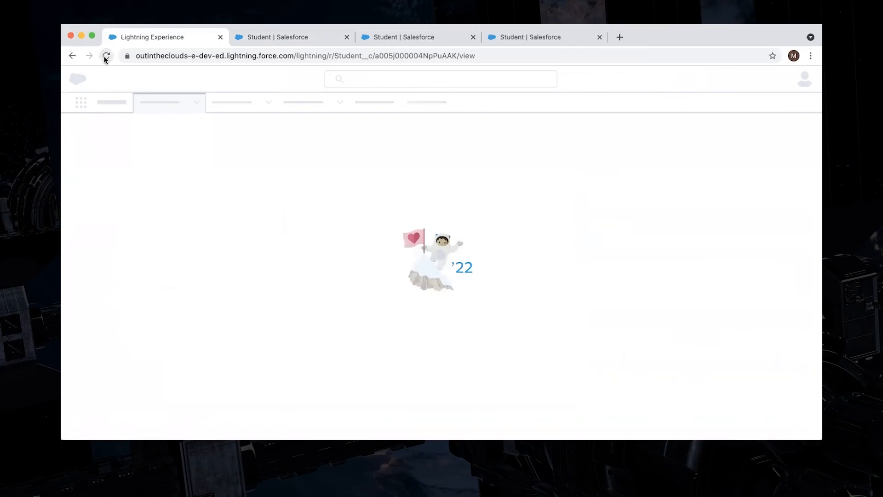